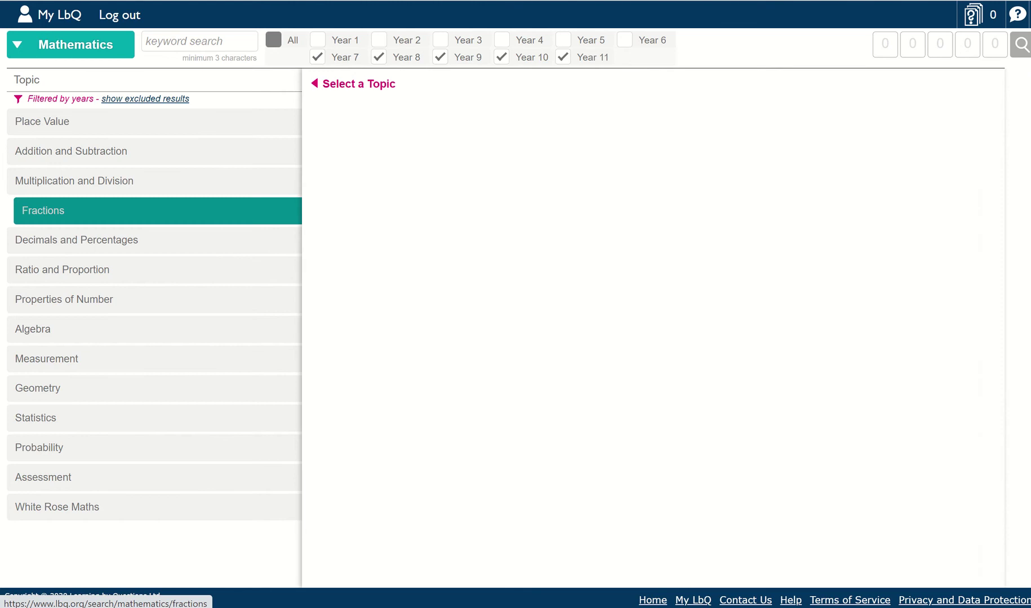
# - Open the Year 7 Add and Subtract Fractions Topic Review set under Fractions and turn on its advanced question options
pyautogui.click(42, 210)
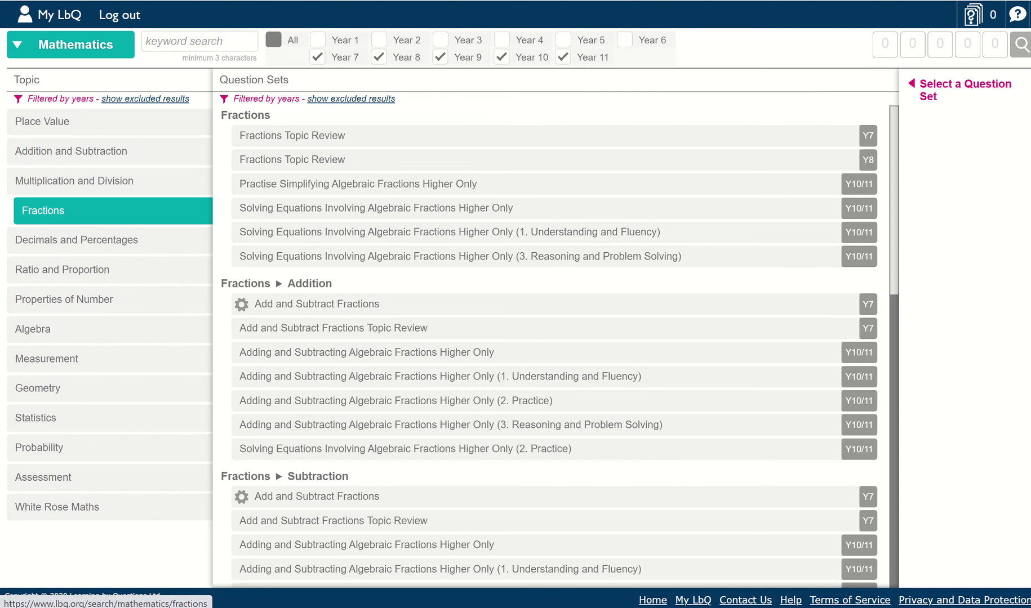
pyautogui.click(333, 328)
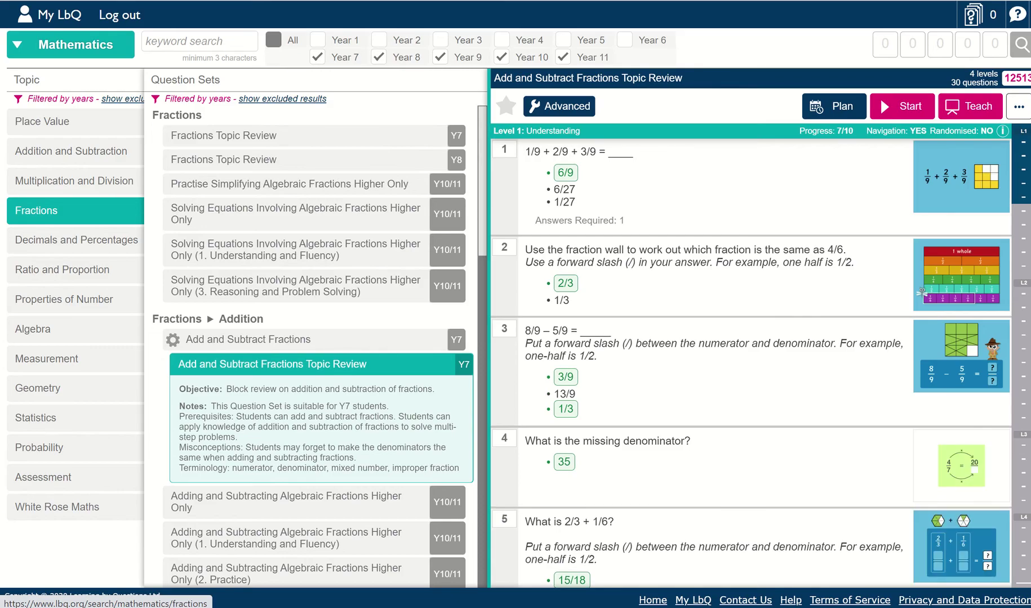
pyautogui.scroll(-5, 751, 364)
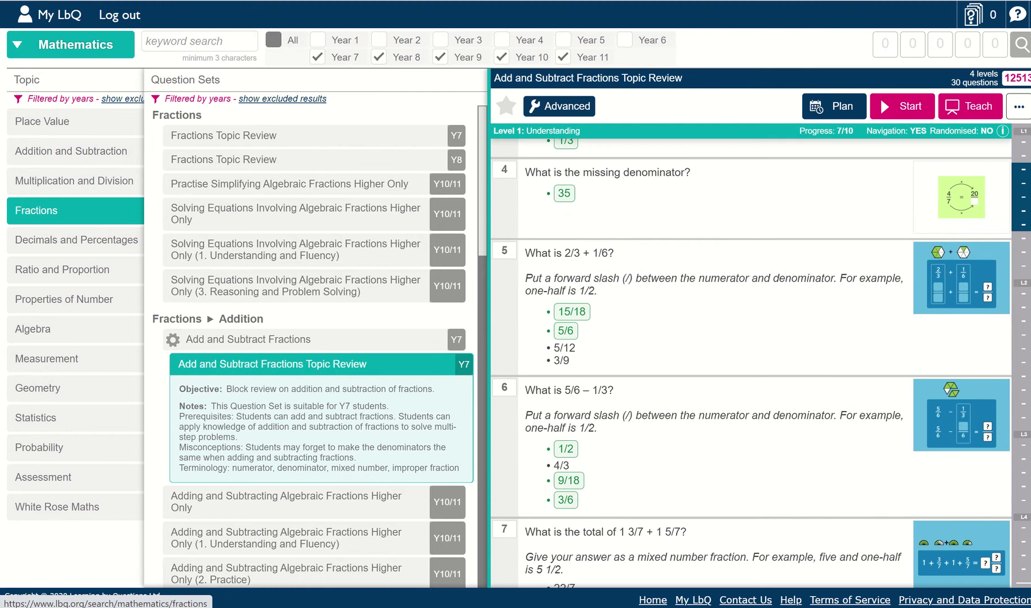
pyautogui.scroll(-9, 751, 363)
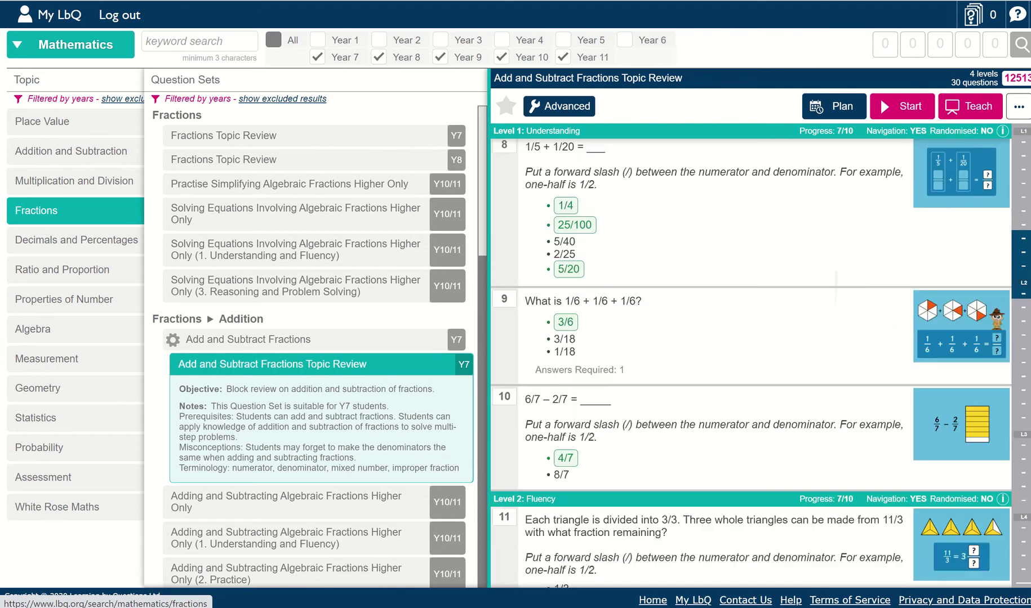
pyautogui.scroll(-6, 751, 364)
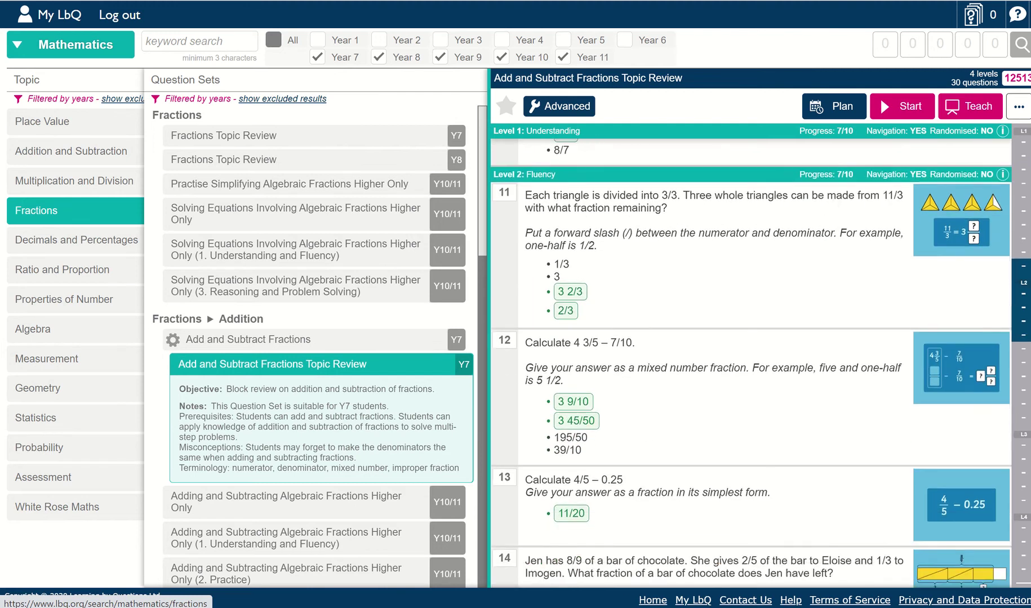
pyautogui.click(559, 106)
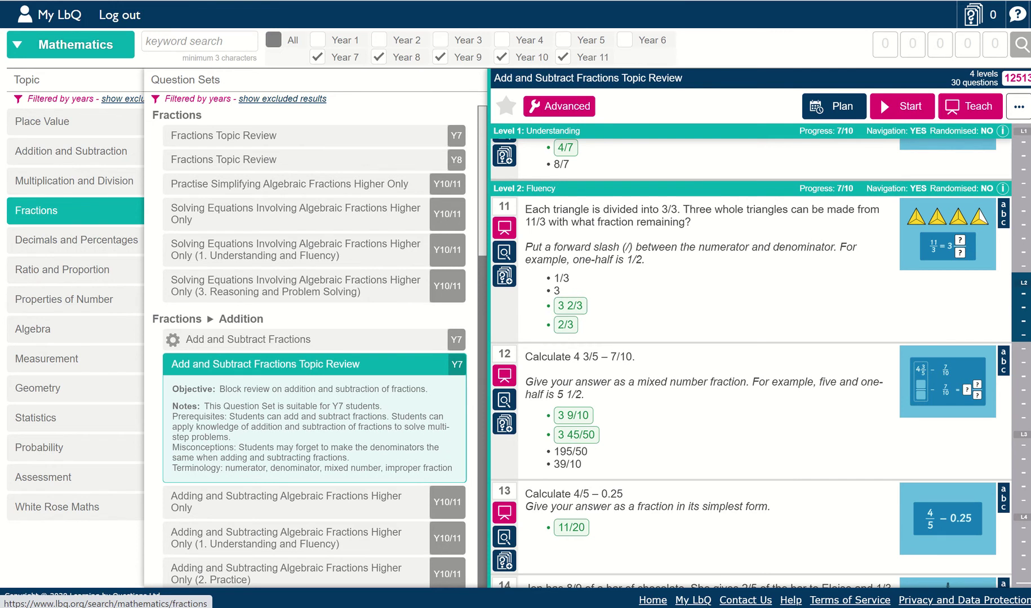
# - Add Level 2 questions 14 (bar of chocolate) and 17 (children's tower) to the custom question selection
pyautogui.scroll(-1, 751, 363)
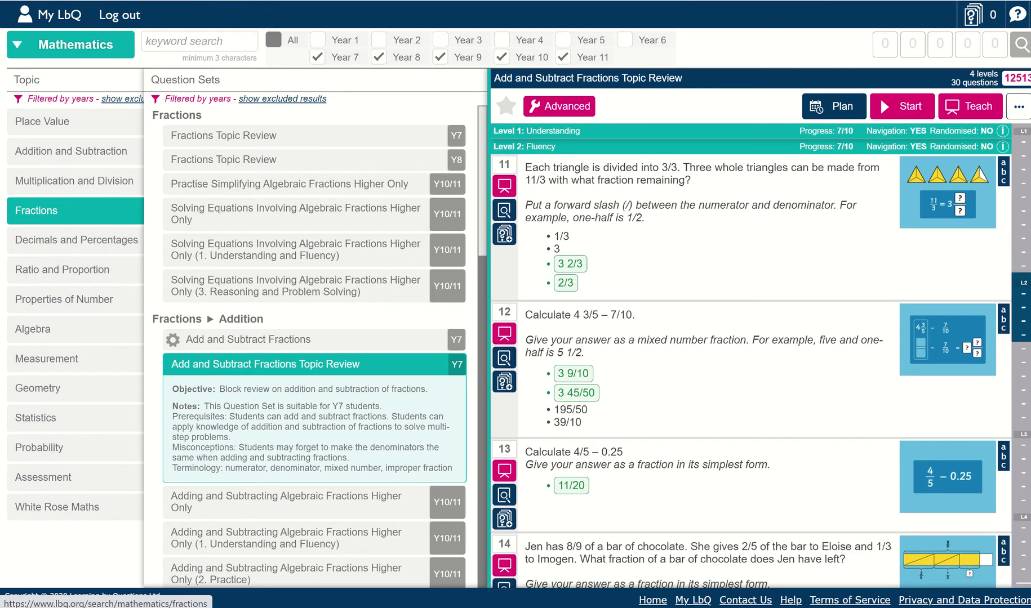
pyautogui.scroll(-3, 751, 357)
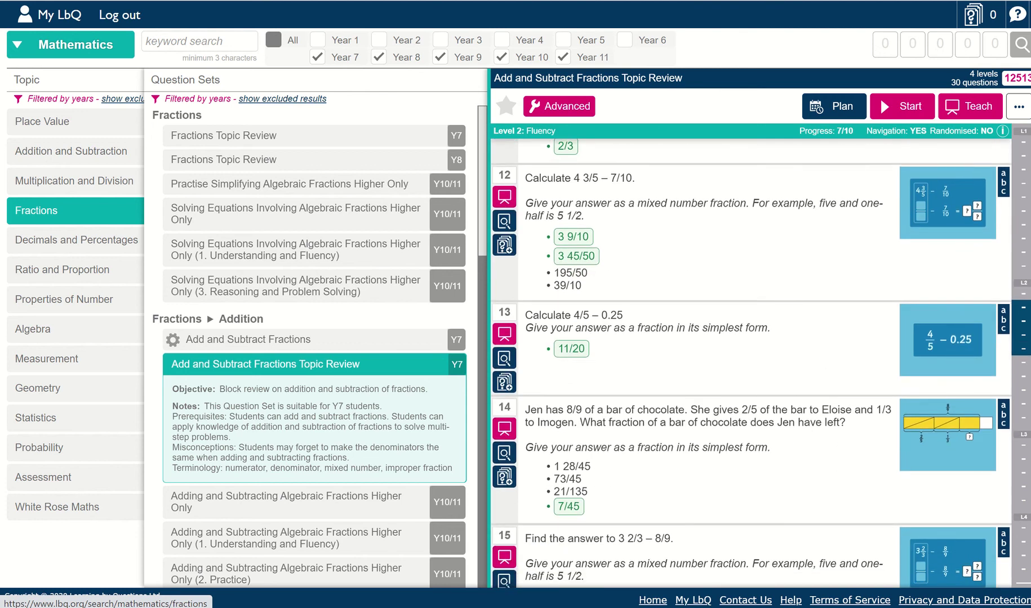
pyautogui.click(504, 477)
pyautogui.scroll(-8, 504, 477)
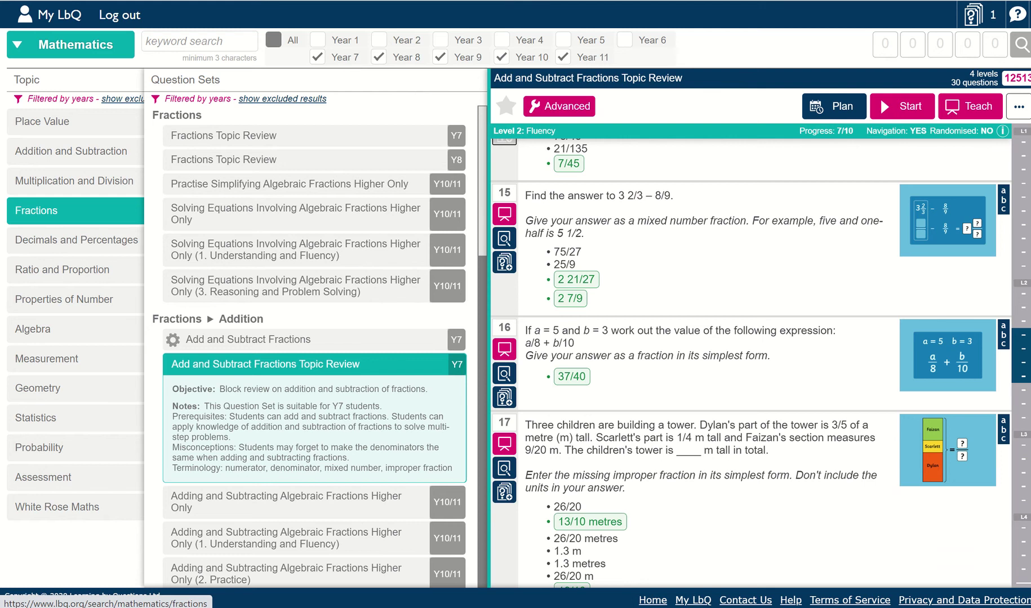
pyautogui.click(505, 491)
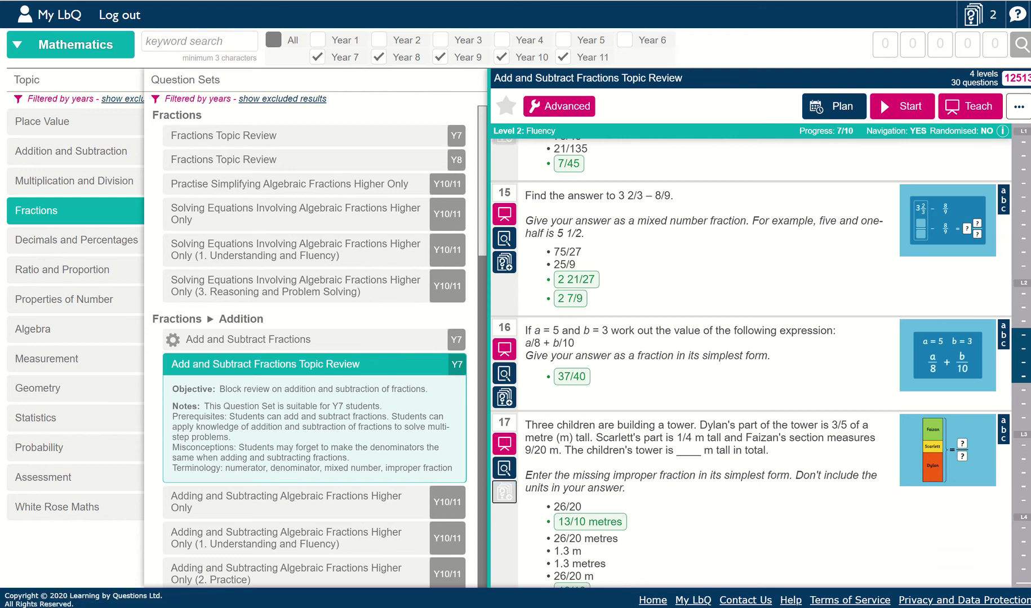
# - Add Level 3 reasoning question 23, comparing 3 2/5 with 17/5, to the custom question selection
pyautogui.scroll(-10, 751, 364)
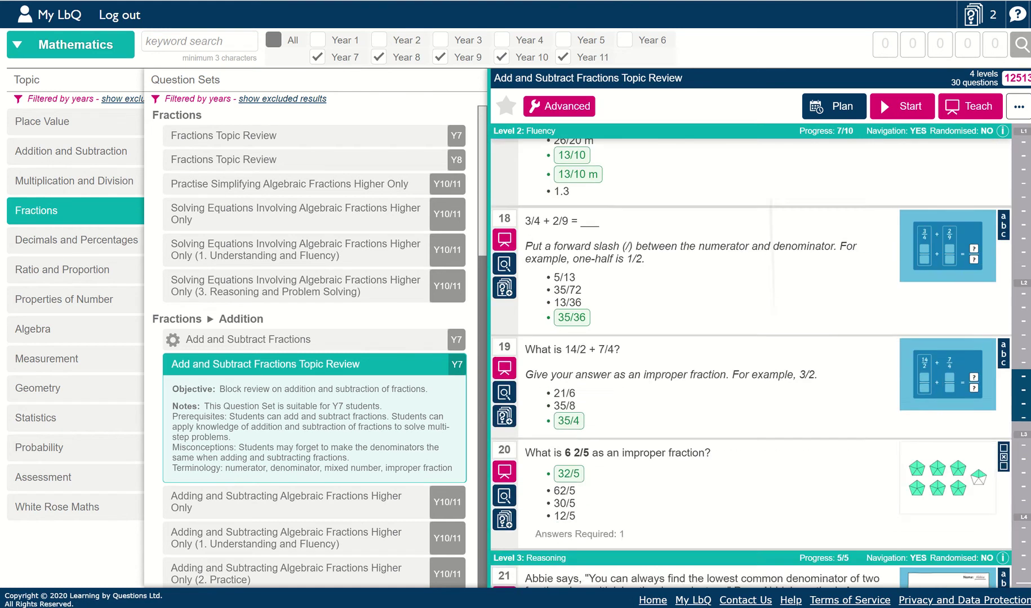
pyautogui.scroll(-5, 751, 364)
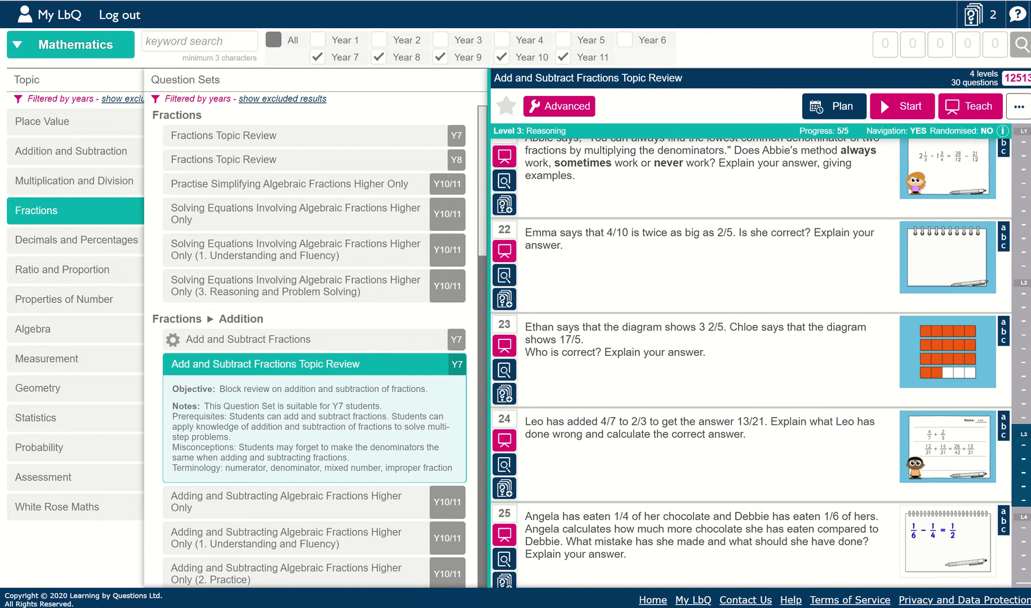
pyautogui.click(504, 394)
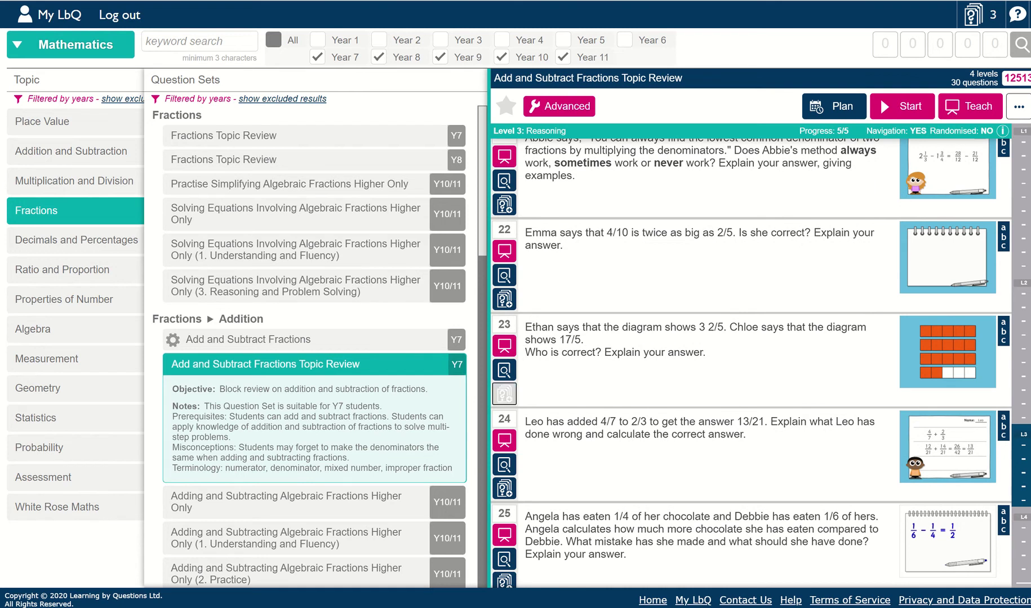
# - Open the Year 8 Multiply Two Fractions set and add its question 4, 2/3 × 1/5, to the selection
pyautogui.scroll(-9, 314, 346)
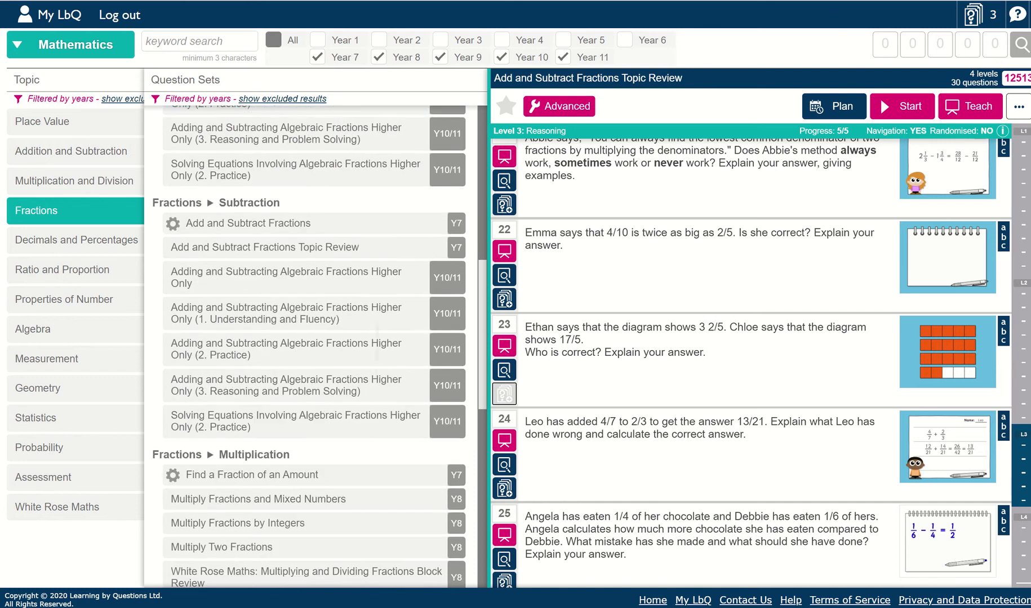
pyautogui.scroll(-3, 314, 346)
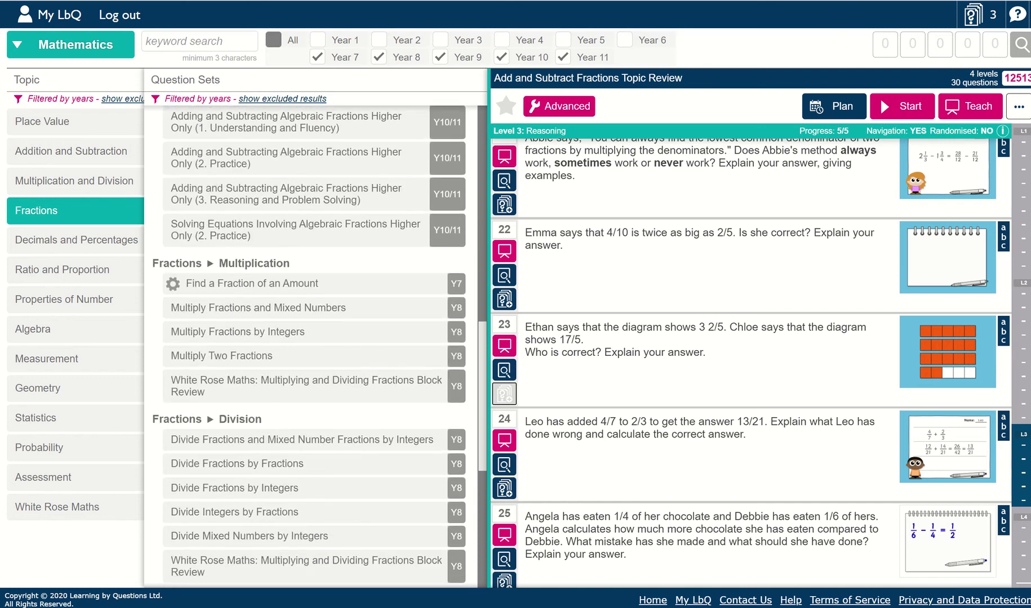
pyautogui.click(220, 359)
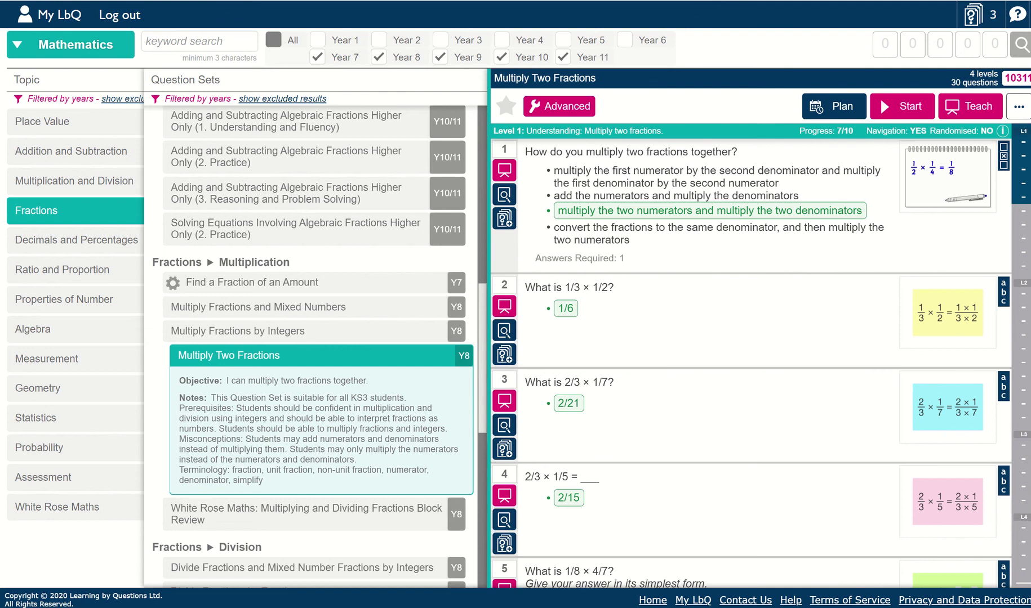
pyautogui.scroll(-5, 749, 364)
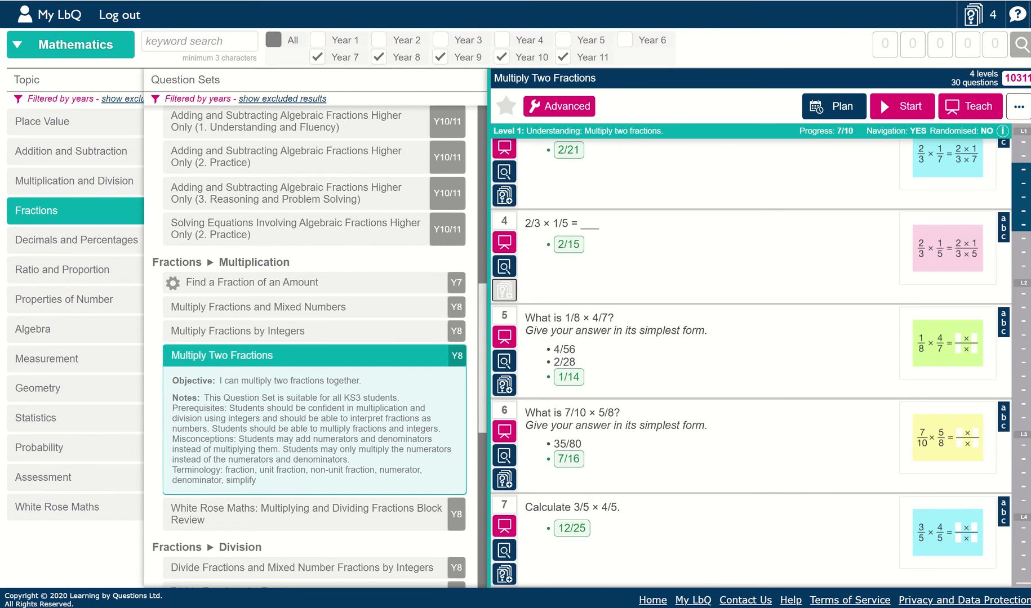
# - Add Level 2 question 13, 7/8 × –5/6, from Multiply Two Fractions to the selection
pyautogui.scroll(-6, 749, 364)
pyautogui.scroll(-7, 750, 364)
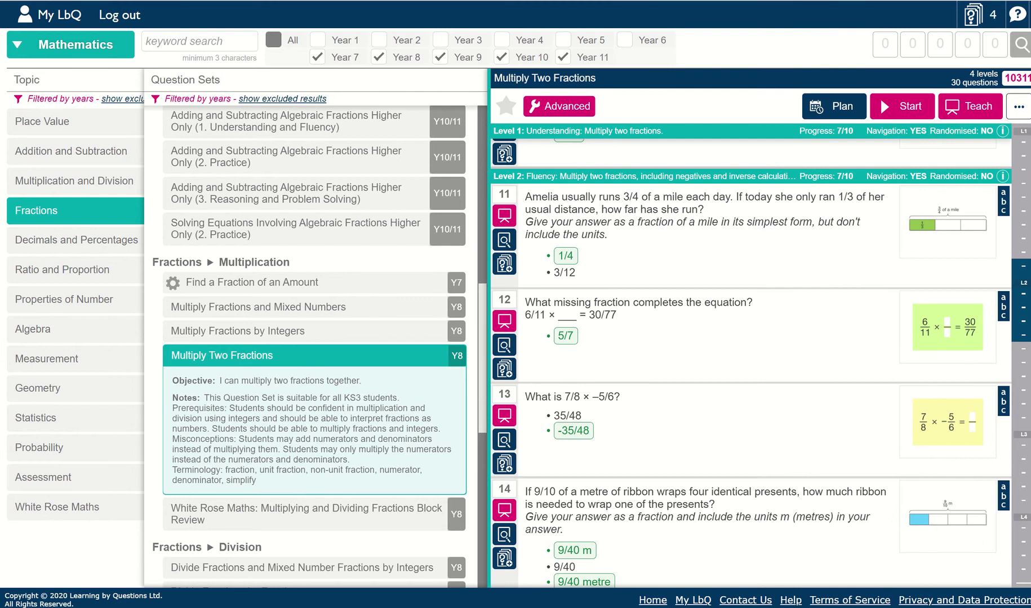
pyautogui.scroll(-6, 749, 363)
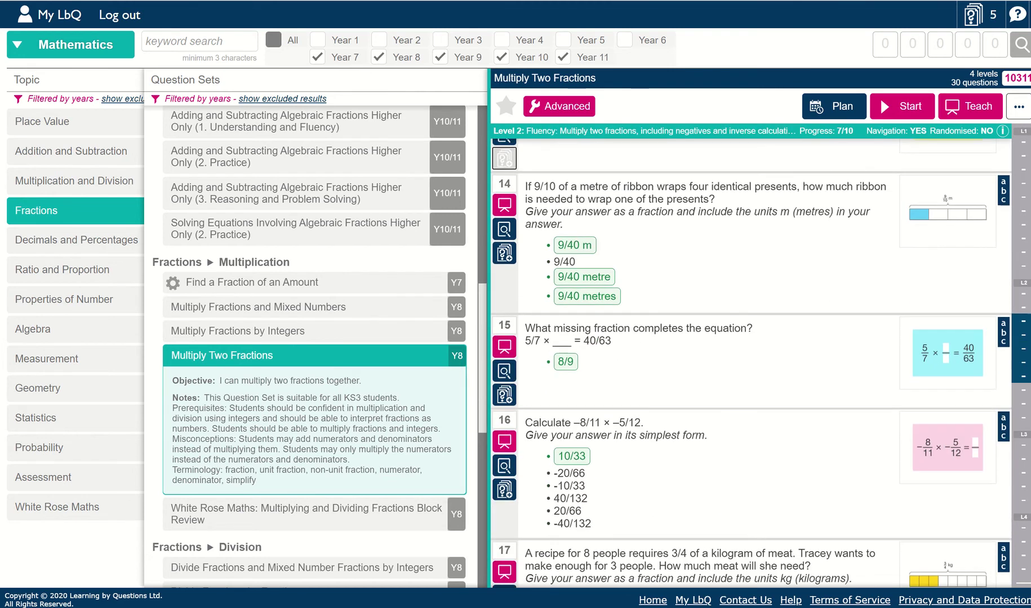
# - Add Level 3 question 23, about the mistake in calculating 4/5 × 7/8, to the selection
pyautogui.scroll(-8, 749, 364)
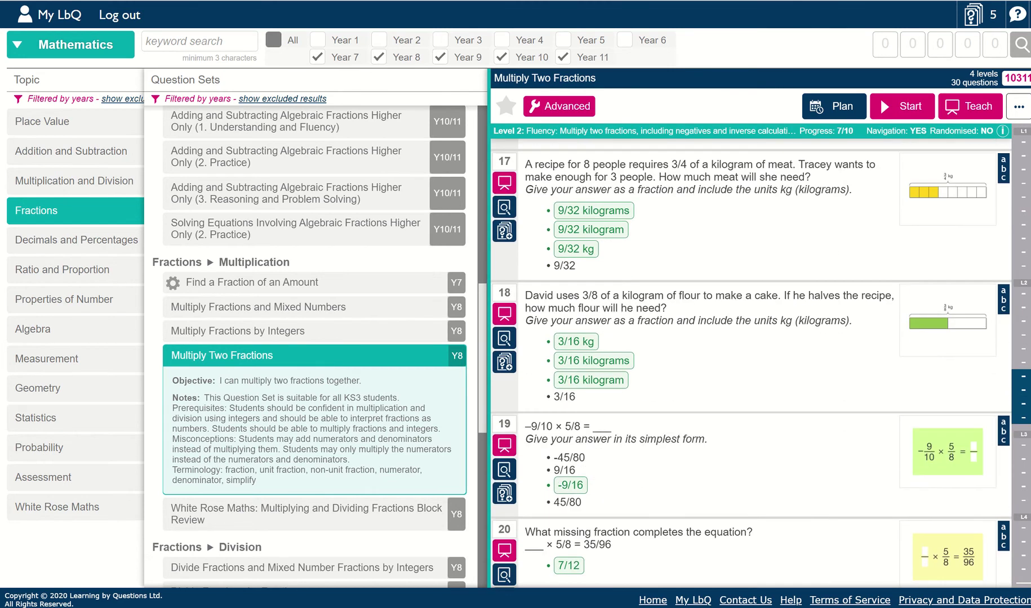
pyautogui.scroll(-7, 749, 364)
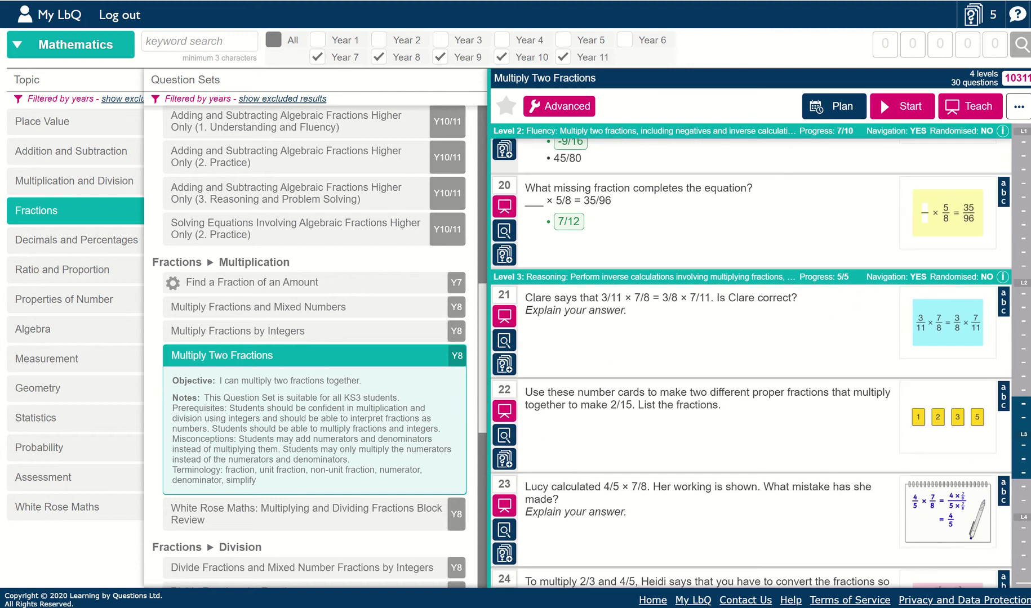
pyautogui.scroll(-2, 750, 364)
pyautogui.click(504, 470)
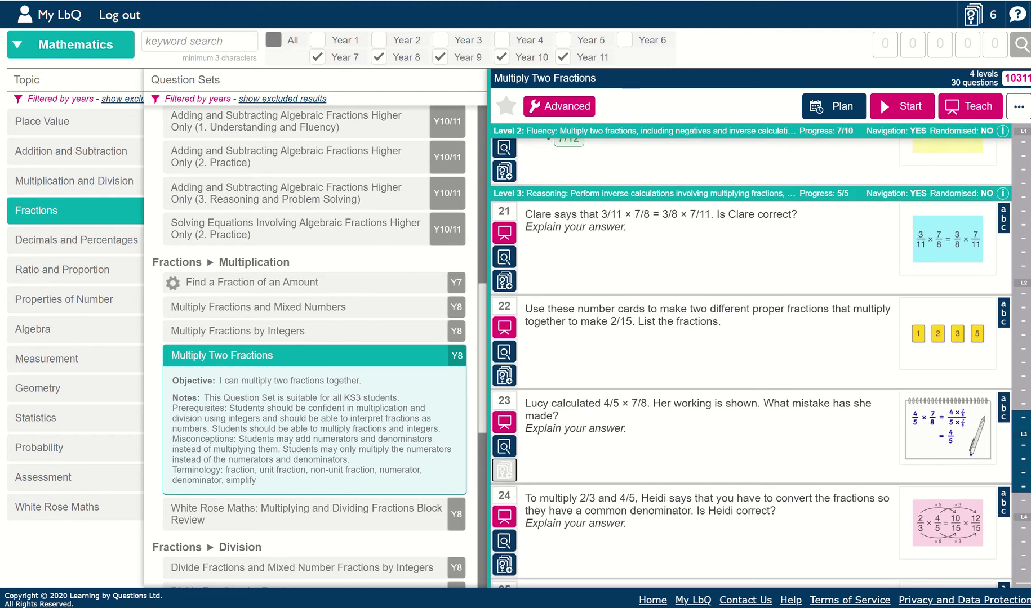
# - Open the Divide Fractions by Fractions set and add its Level 2 questions 14 (3/8 ÷ 5/7) and 17 (feet in three-quarters of a metre)
pyautogui.scroll(-5, 314, 347)
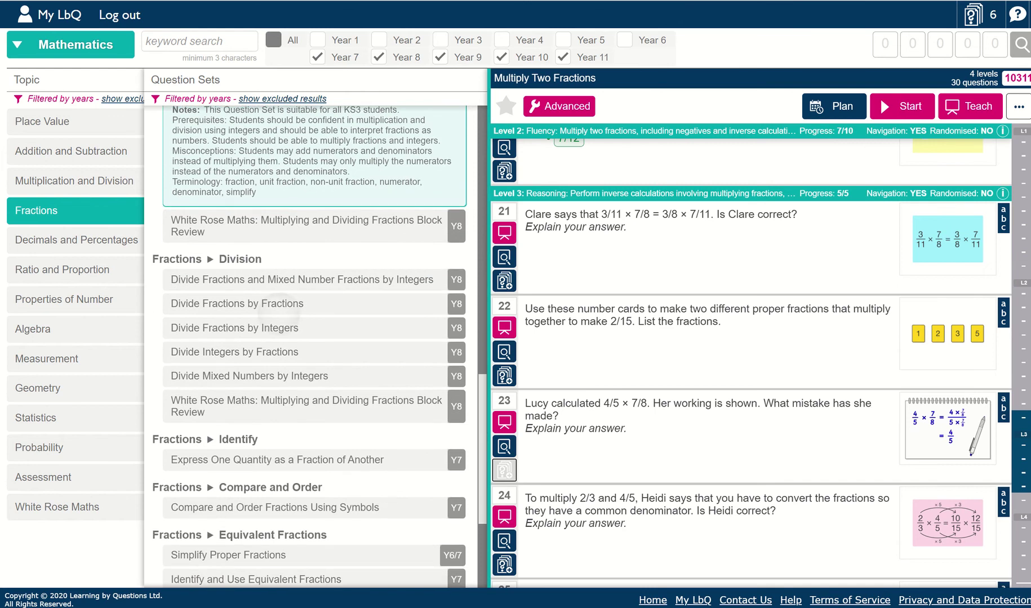
pyautogui.click(296, 307)
pyautogui.scroll(-15, 749, 363)
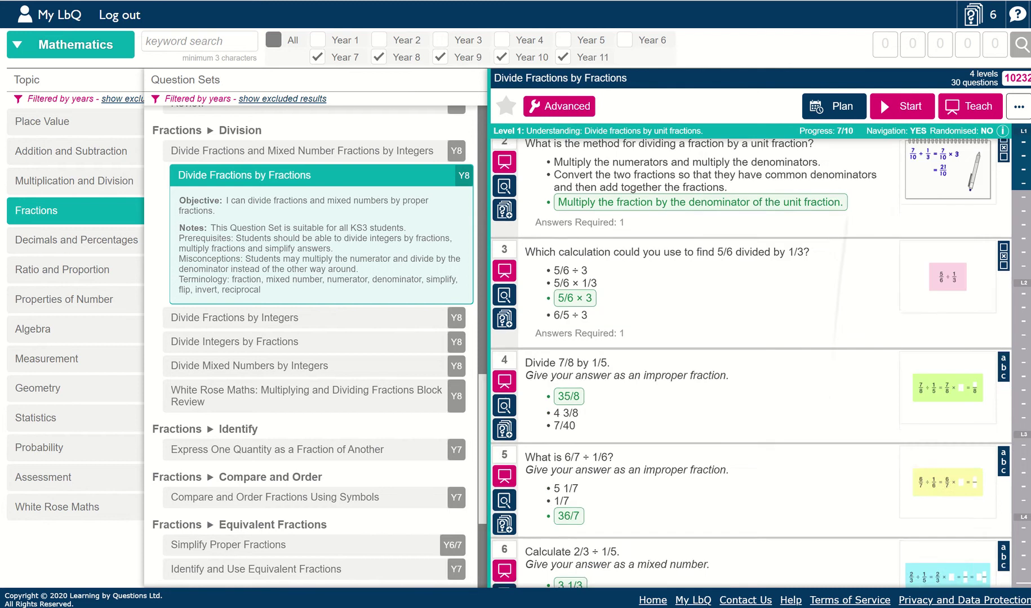
pyautogui.scroll(-5, 749, 363)
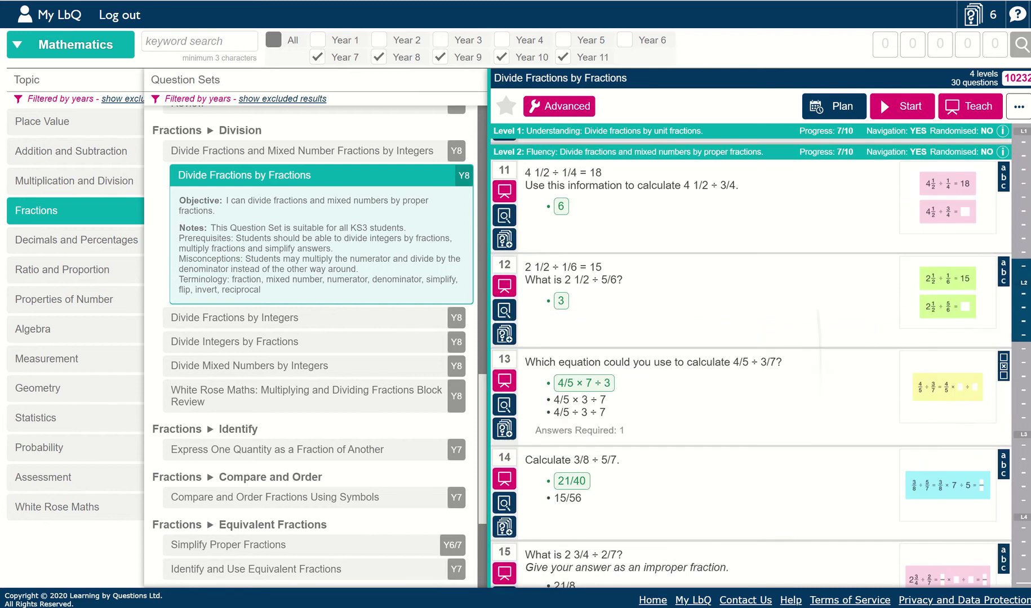
pyautogui.click(505, 372)
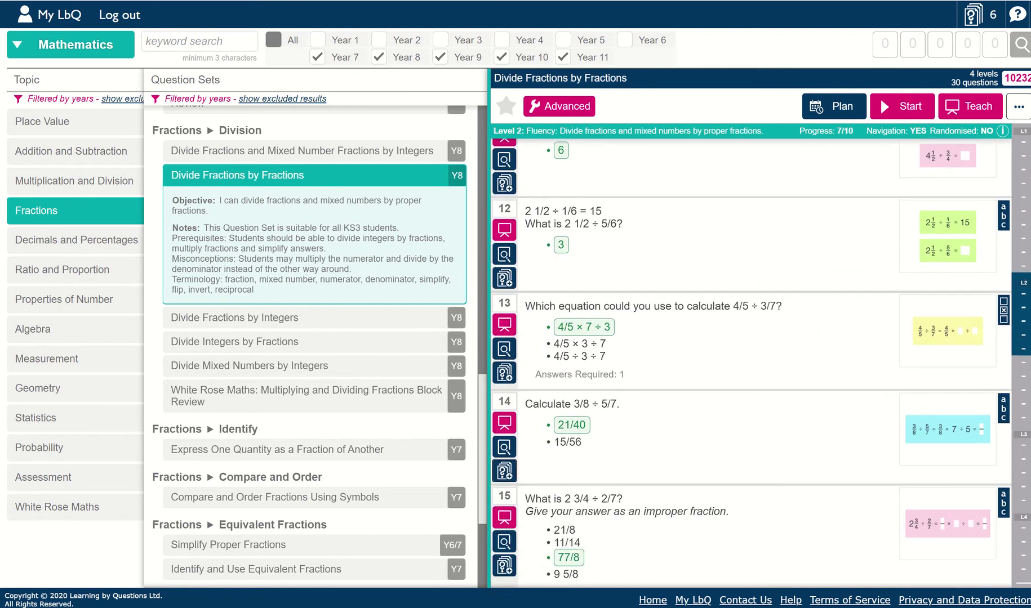
pyautogui.scroll(-2, 505, 372)
pyautogui.scroll(-3, 749, 364)
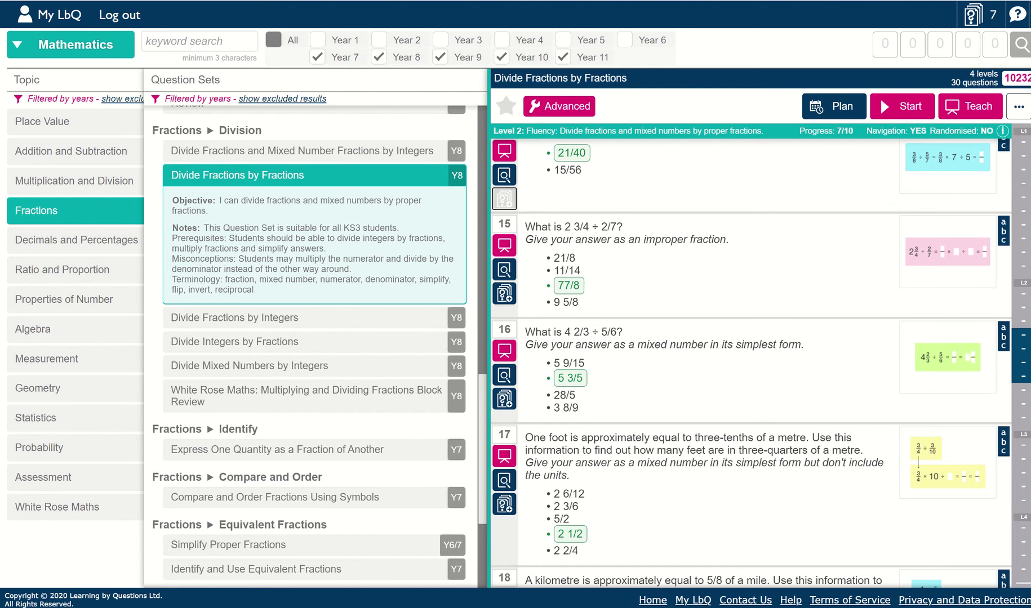
pyautogui.click(504, 505)
# - Add Level 4 problem-solving question 28, about the football sticker albums, to the selection
pyautogui.scroll(-5, 504, 505)
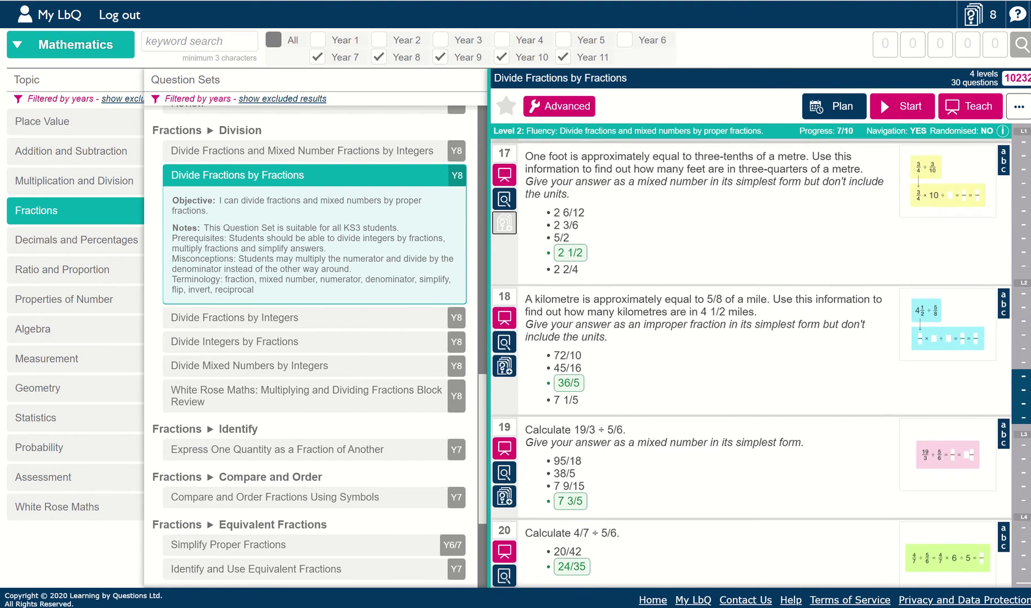
pyautogui.scroll(-15, 749, 363)
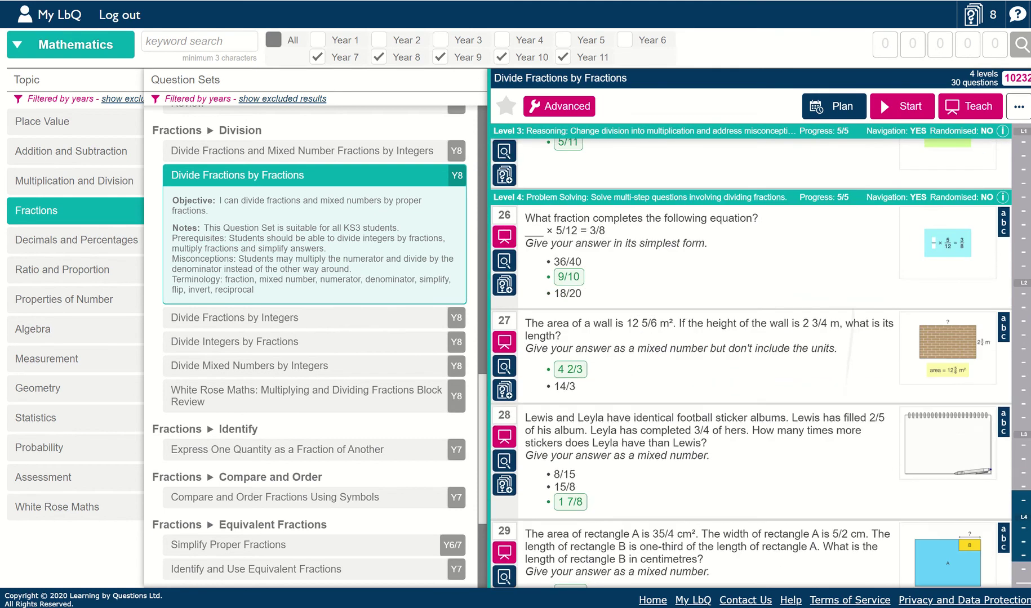
pyautogui.scroll(-1, 750, 364)
pyautogui.click(505, 464)
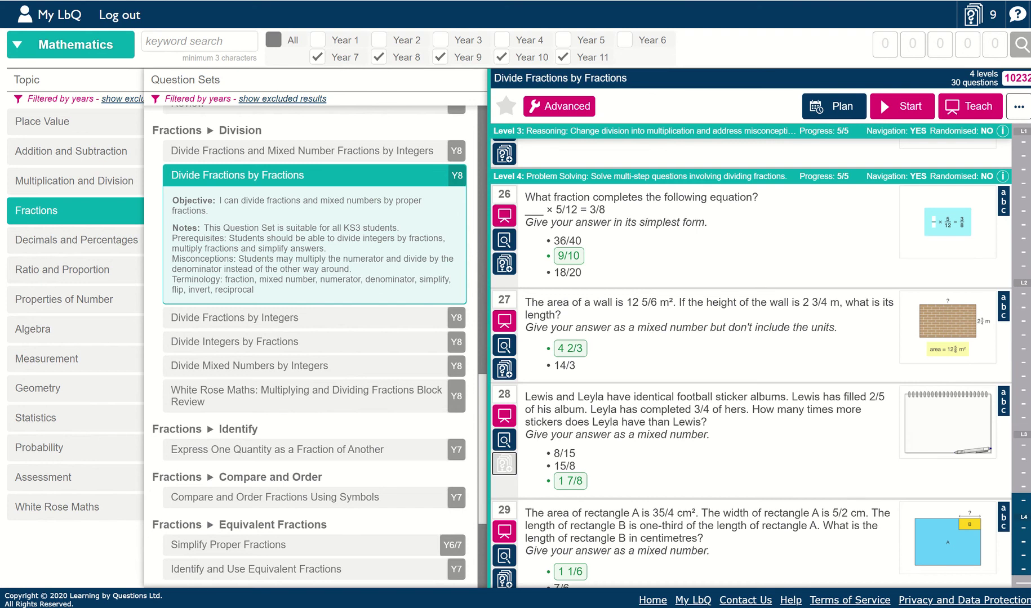
# - Open Find a Percentage of an Amount under Decimals and Percentages and add two questions, including question 15 on the cucumber's water content
pyautogui.click(79, 240)
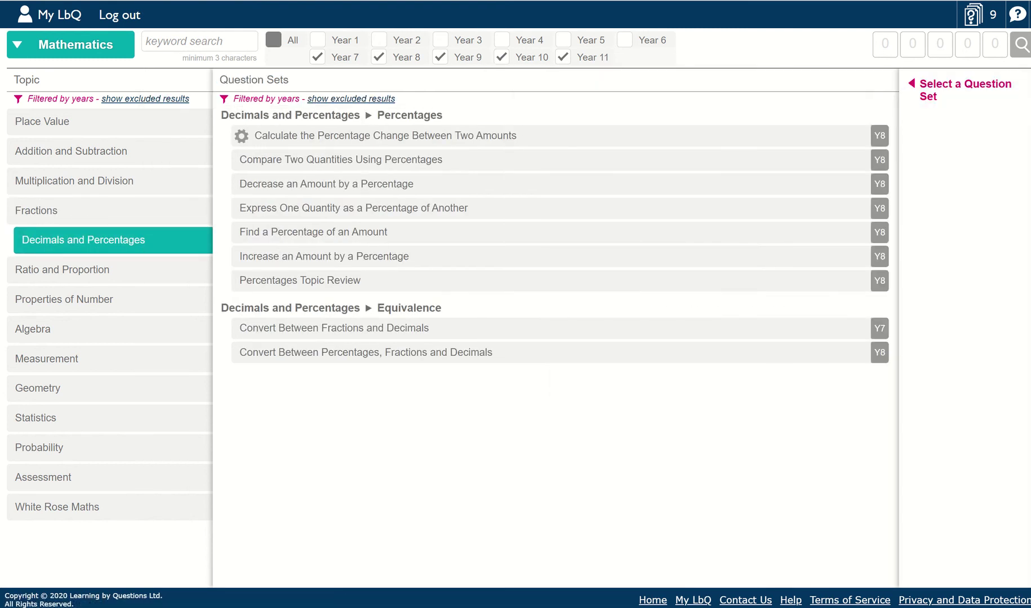
pyautogui.click(313, 232)
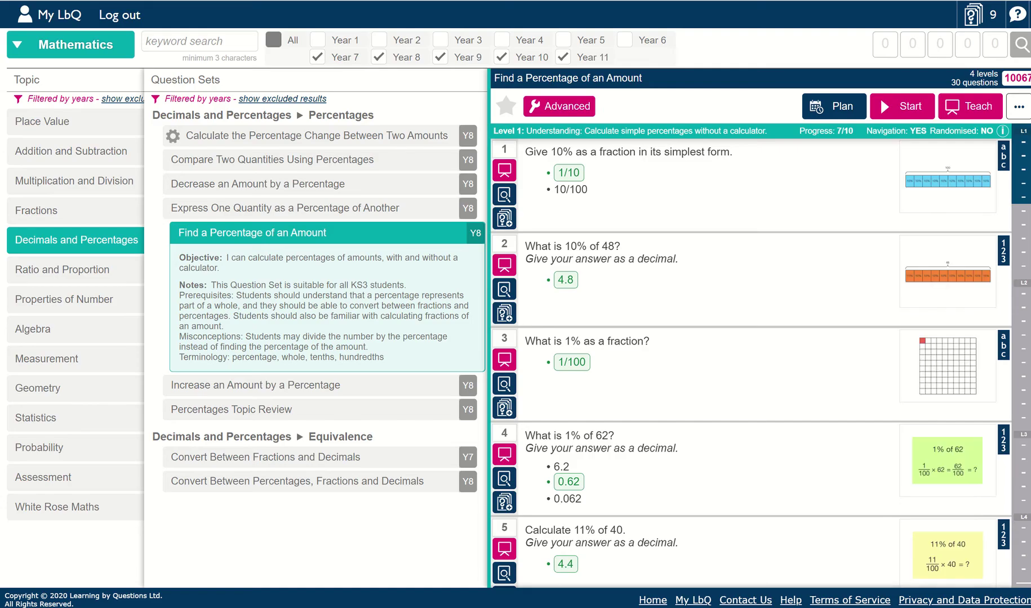
pyautogui.scroll(-13, 749, 363)
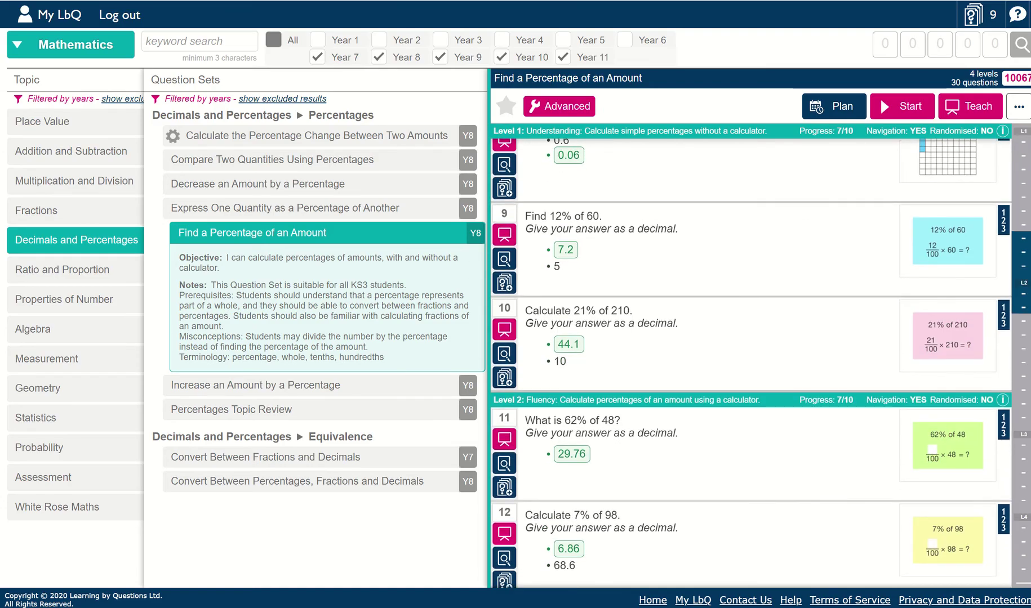
pyautogui.scroll(-6, 750, 364)
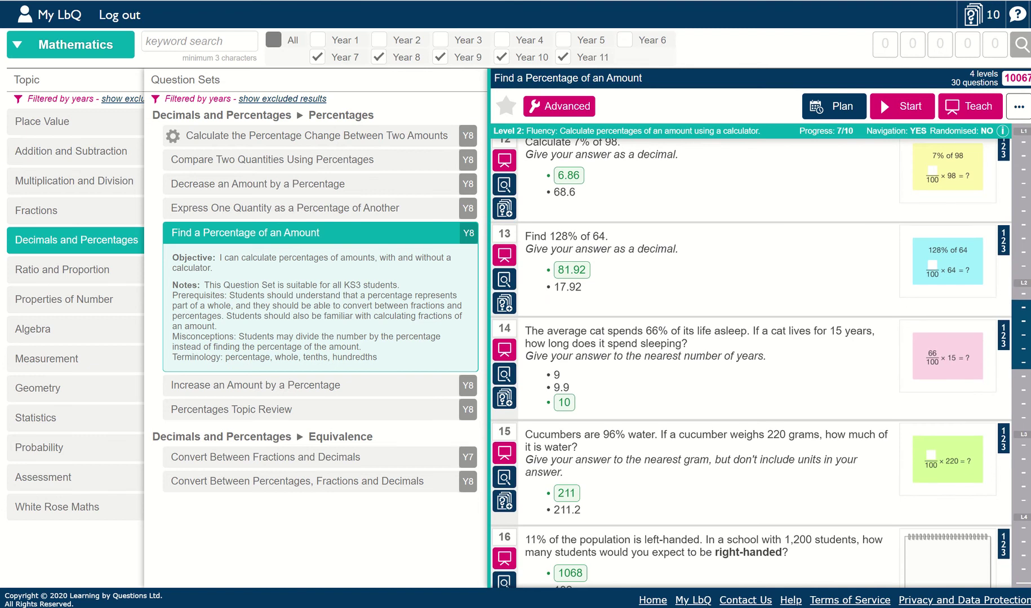
pyautogui.click(504, 500)
pyautogui.scroll(-4, 504, 501)
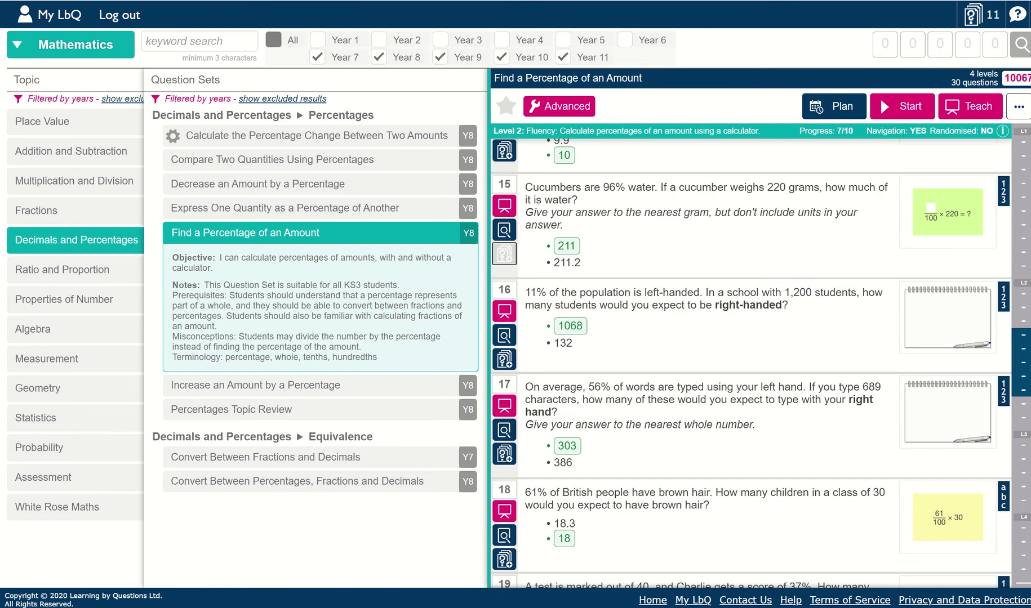
# - Add question 18 on brown hair, then add questions including 12 and 13 from Convert Between Percentages, Fractions and Decimals
pyautogui.click(504, 558)
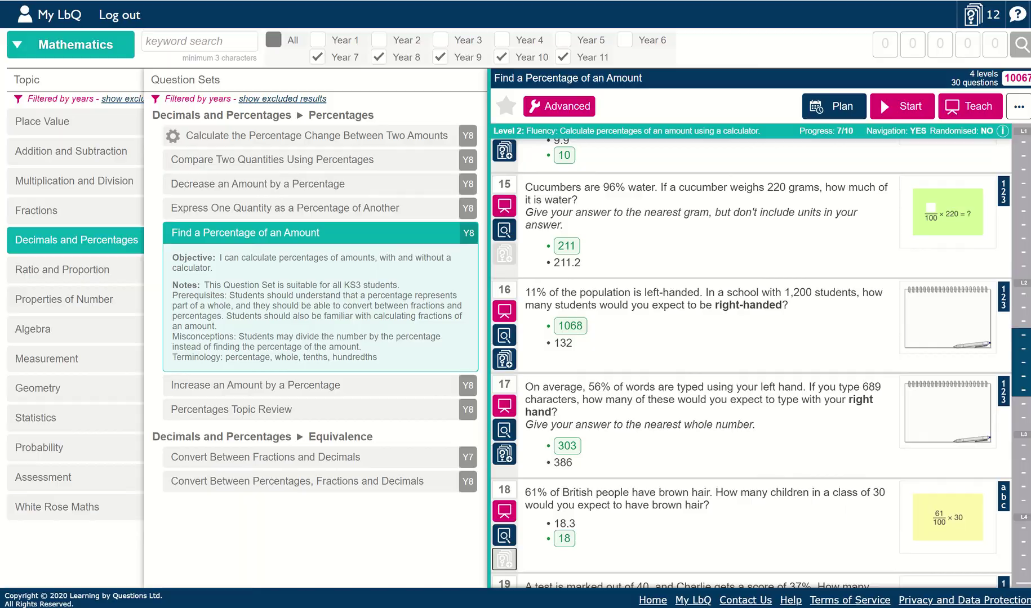
pyautogui.click(265, 457)
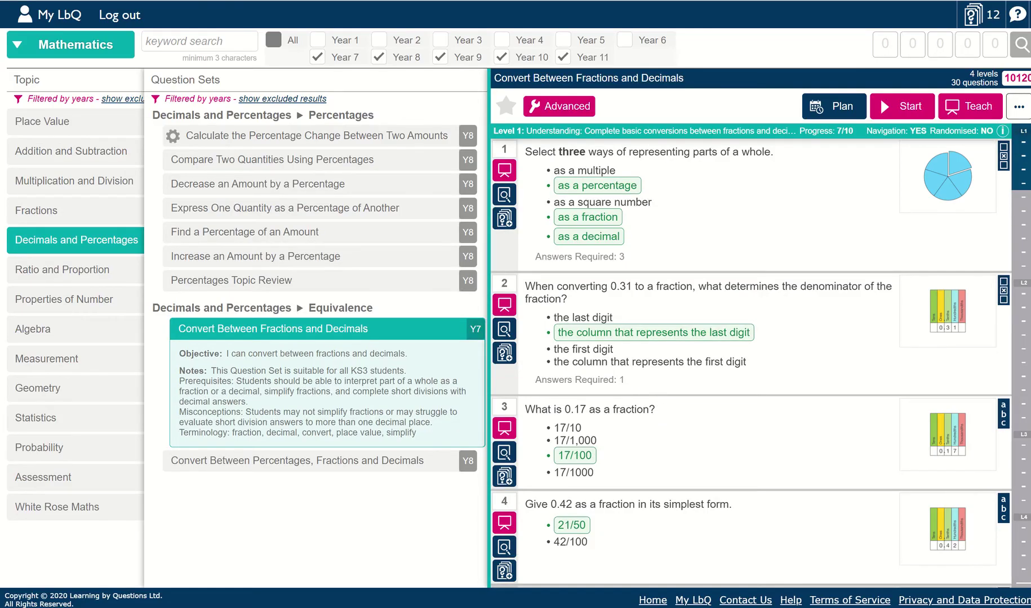
pyautogui.click(265, 461)
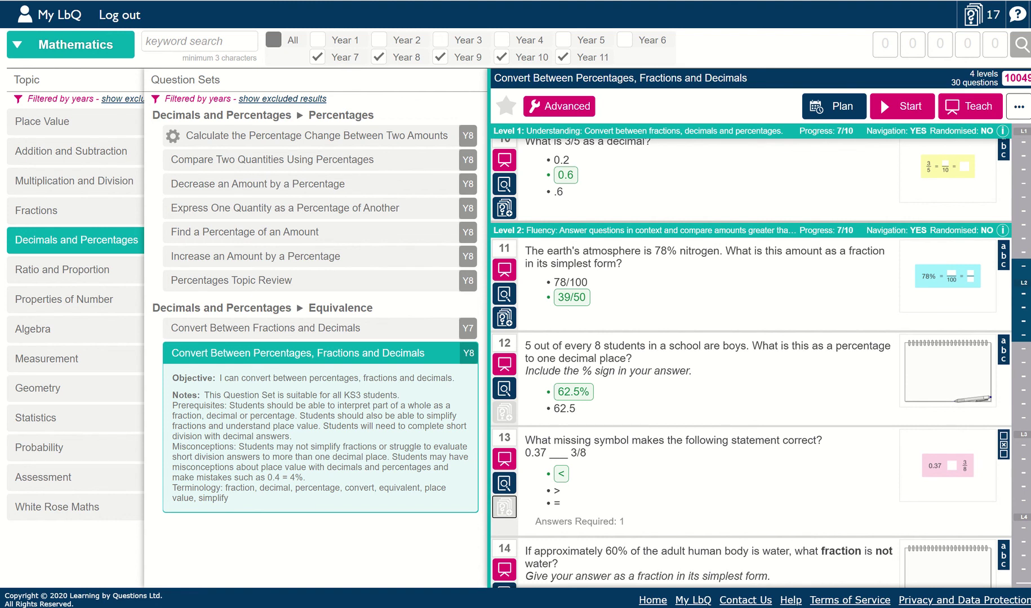
# - Open the collection of selected questions and move the children's tower question to position 4
pyautogui.click(881, 97)
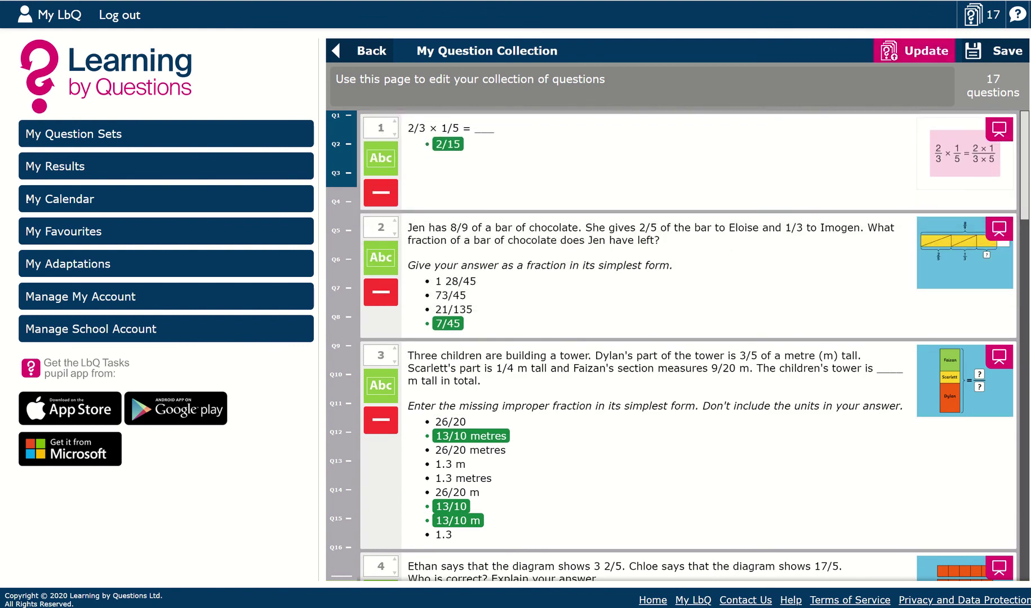
pyautogui.scroll(-5, 671, 338)
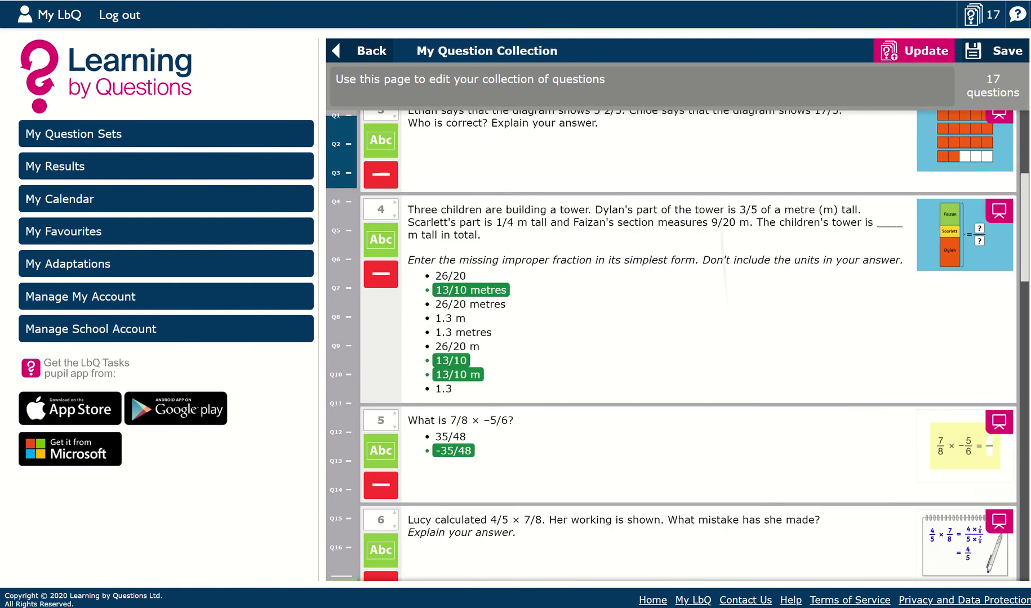
# - Remove question 8, Calculate 3/8 ÷ 5/7, from the question collection
pyautogui.scroll(-6, 671, 338)
pyautogui.click(395, 498)
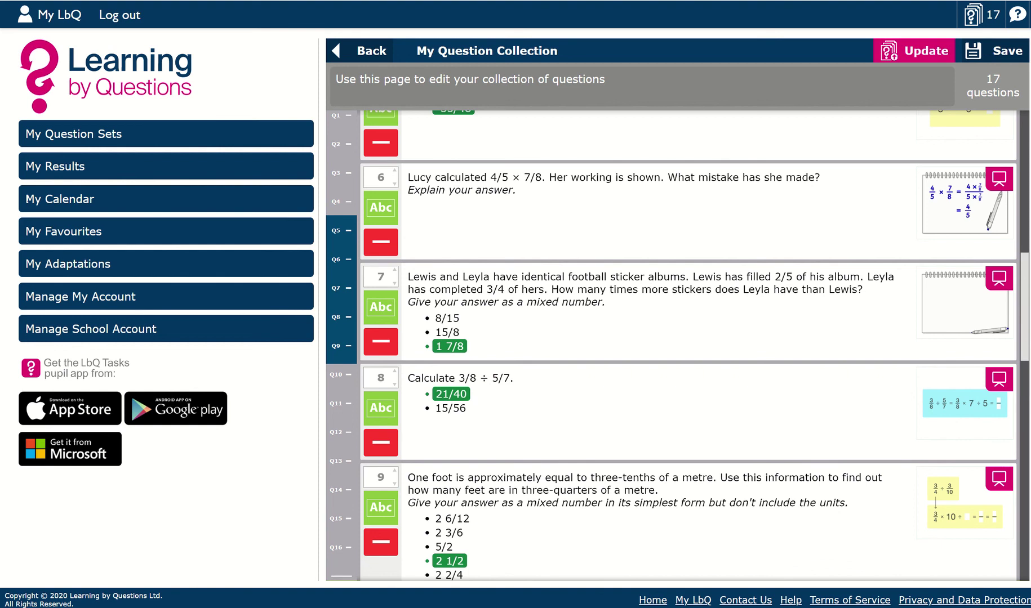
pyautogui.click(381, 442)
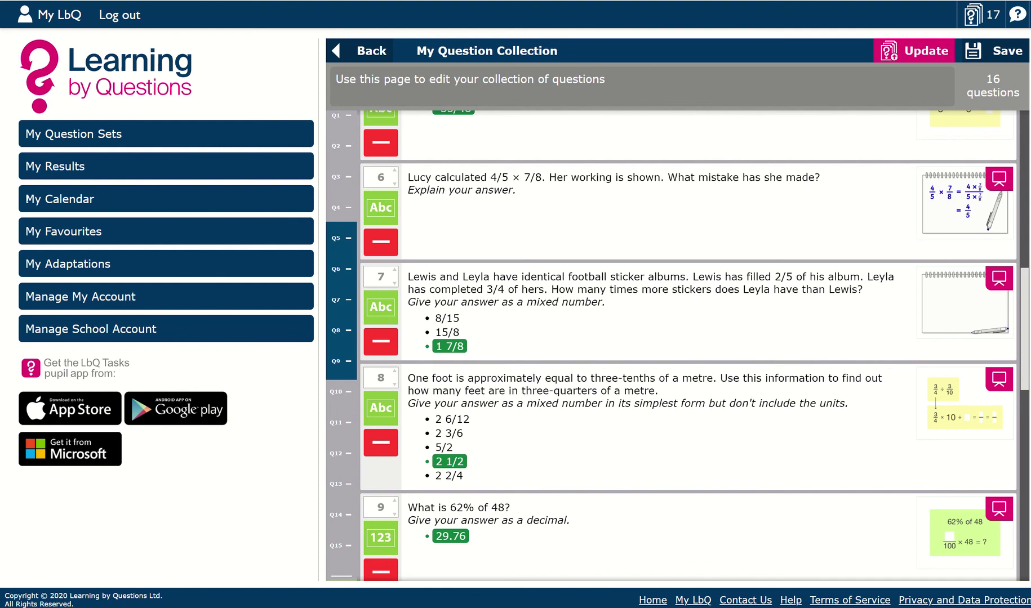
# - Save the question collection as a new question set titled Test, using the Update & Save option
pyautogui.click(986, 51)
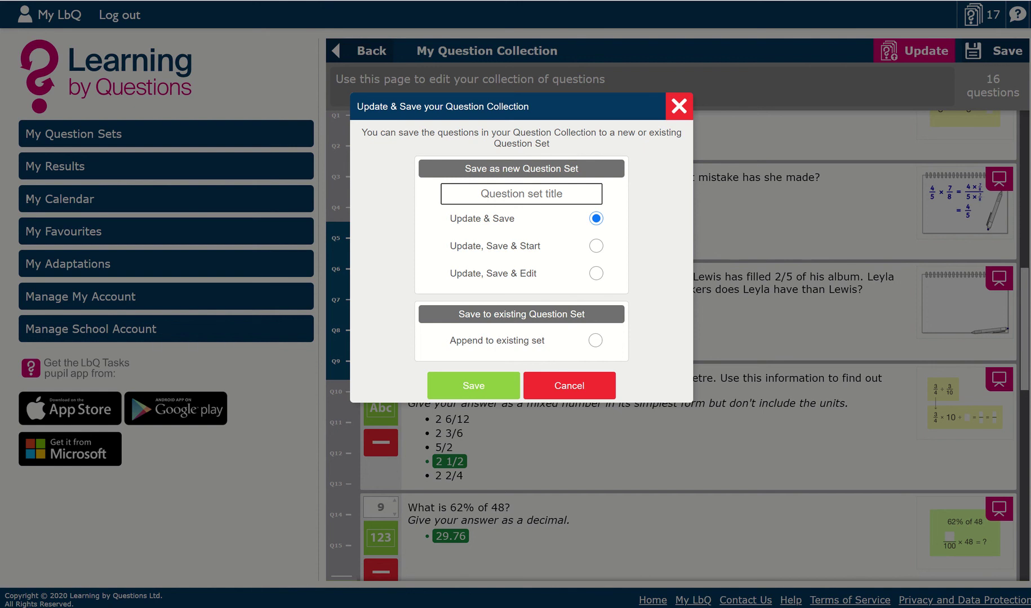
pyautogui.write('Test')
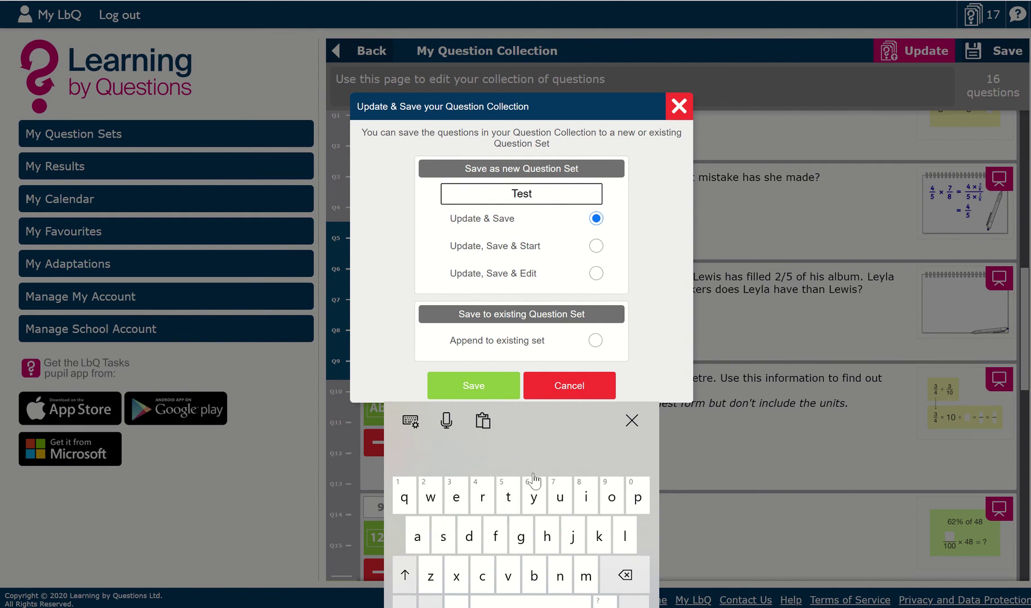
pyautogui.press('Return')
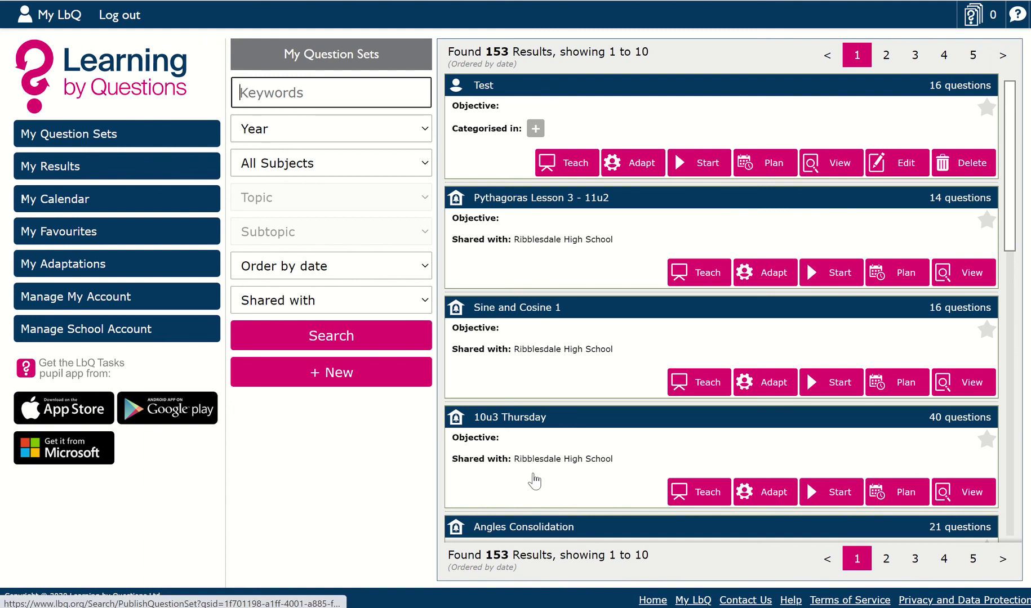
# - Open the category settings of the Test set and categorise it as Mathematics, Year 7, with the topic Fractions
pyautogui.click(535, 481)
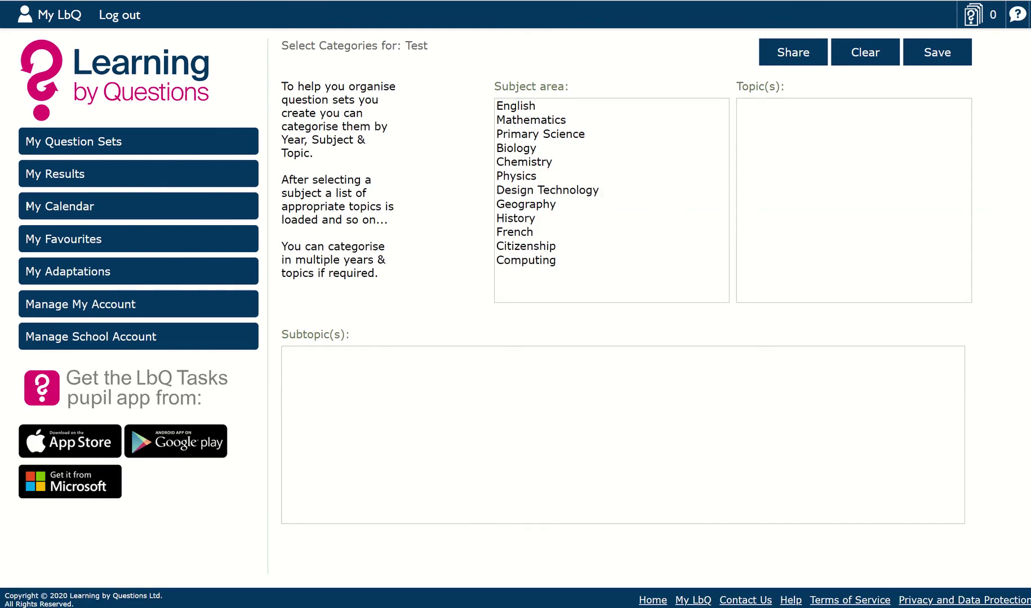
pyautogui.click(531, 120)
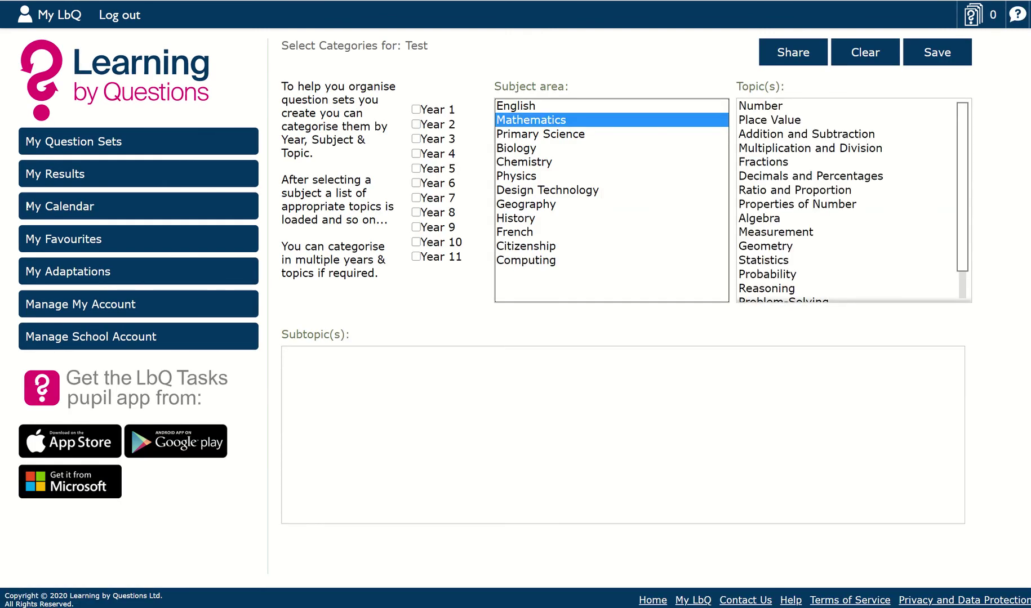
pyautogui.click(415, 197)
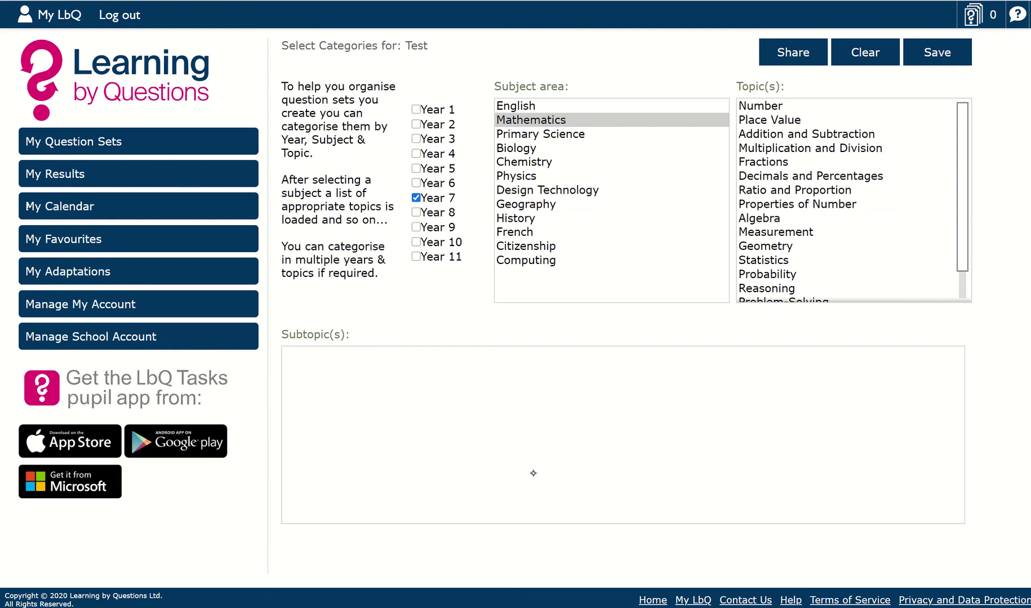
pyautogui.click(763, 162)
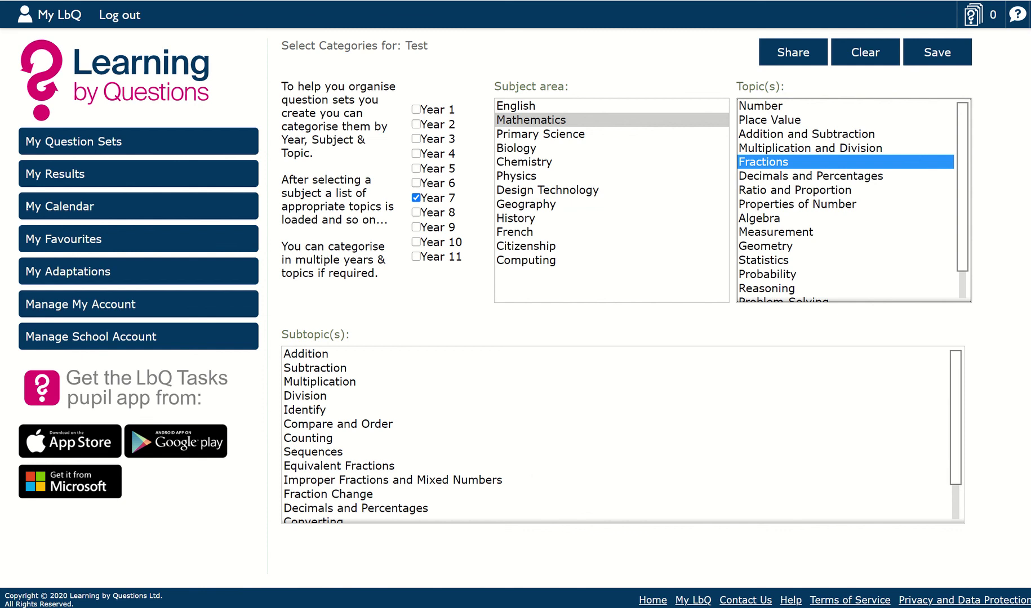
# - Share the Test question set with other teachers in the school and save its categories
pyautogui.click(794, 52)
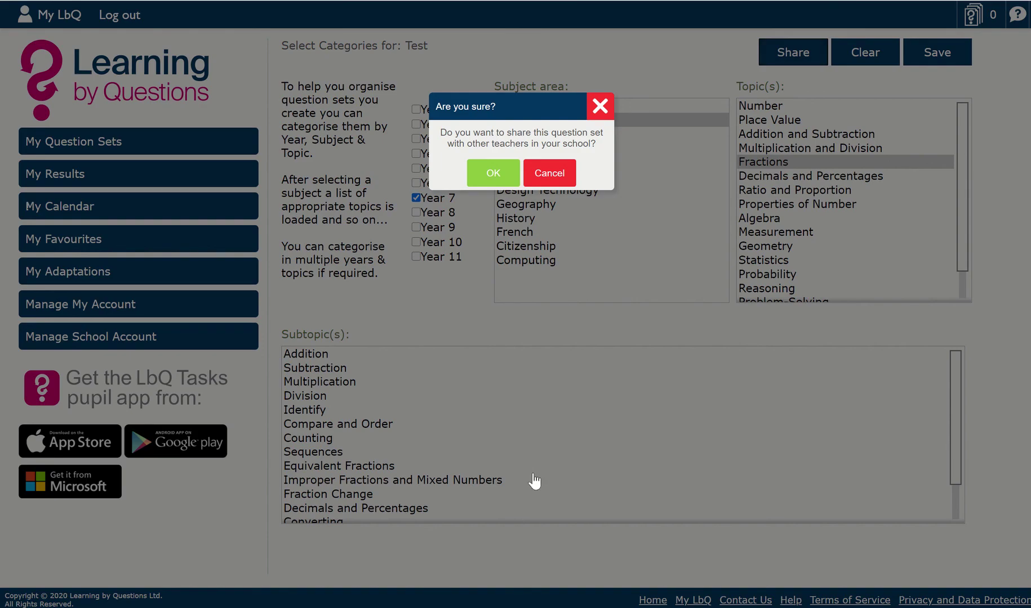
pyautogui.click(493, 173)
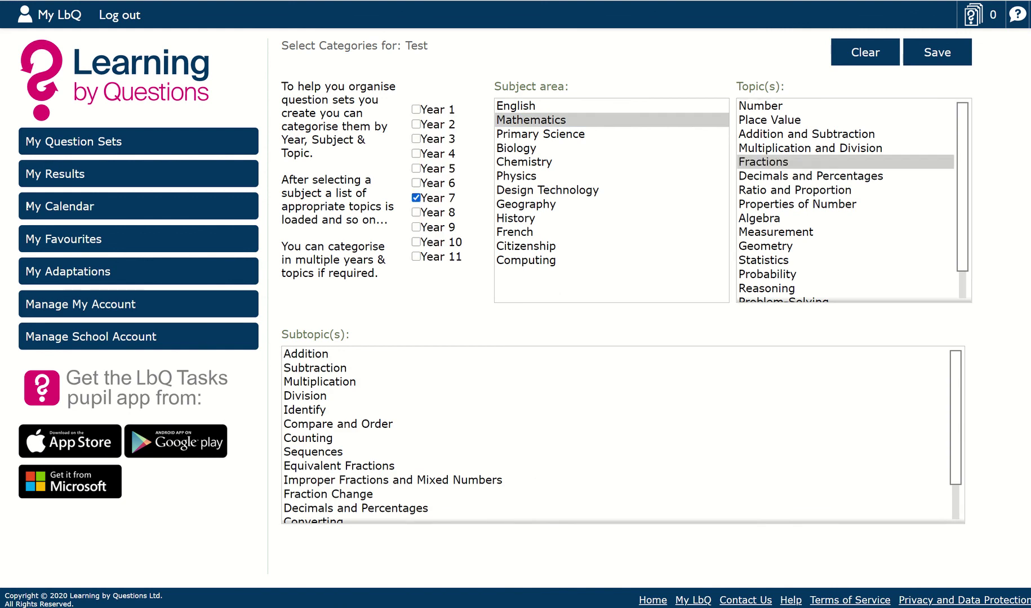
pyautogui.click(936, 52)
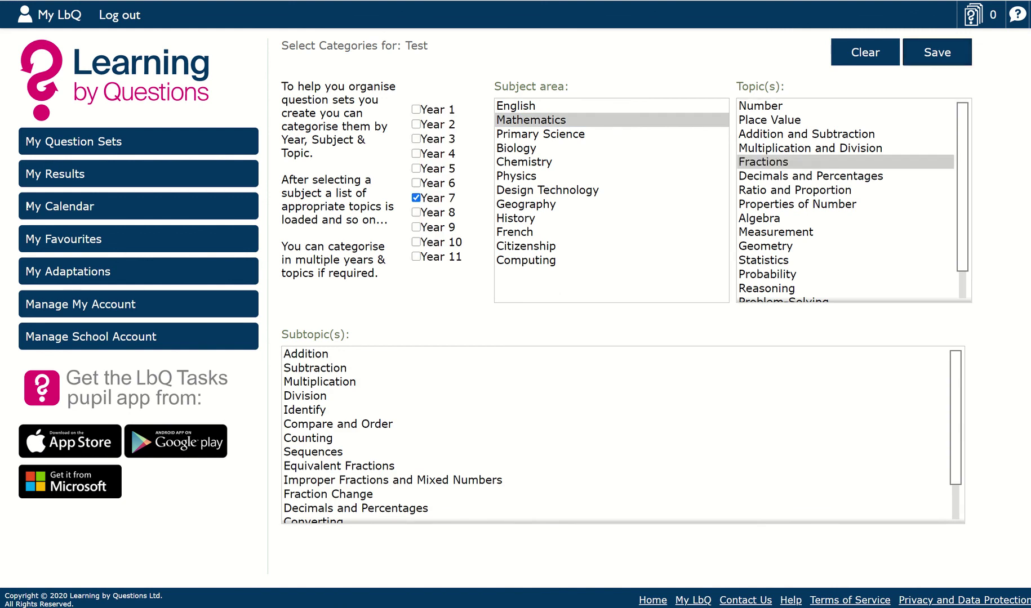